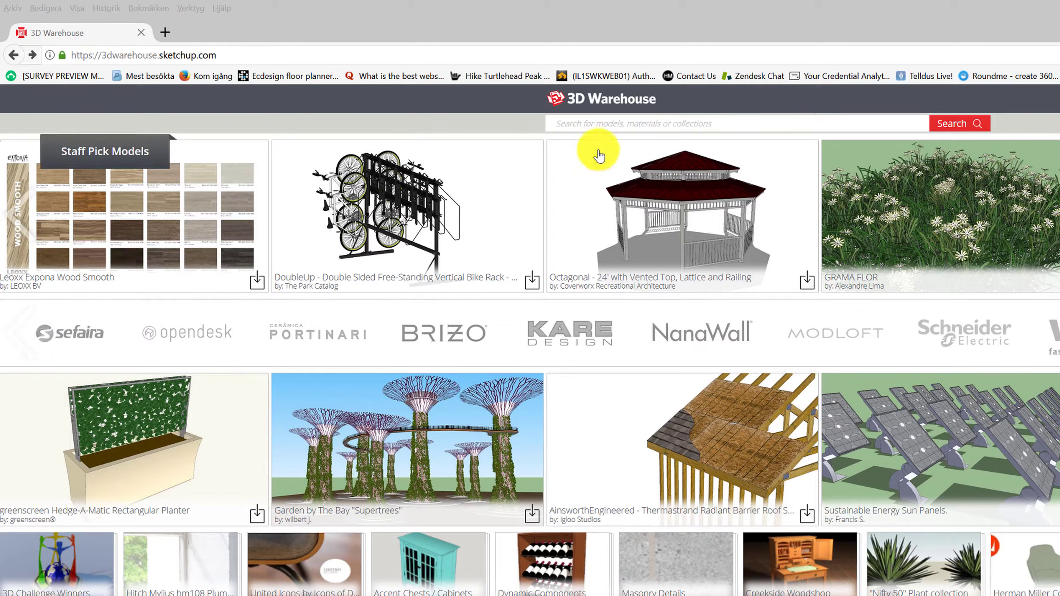
Search 3D Warehouse for 'lounge chair' and save the Ray Lounge Chair as Untitled.skp.
click(578, 123)
text(lounge chai)
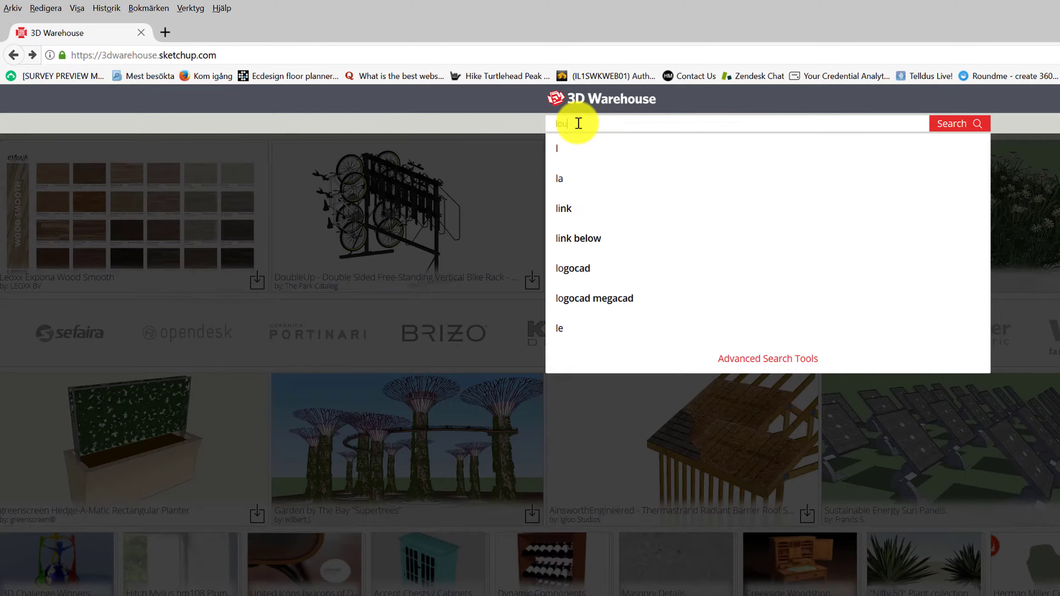
text(r)
key(Return)
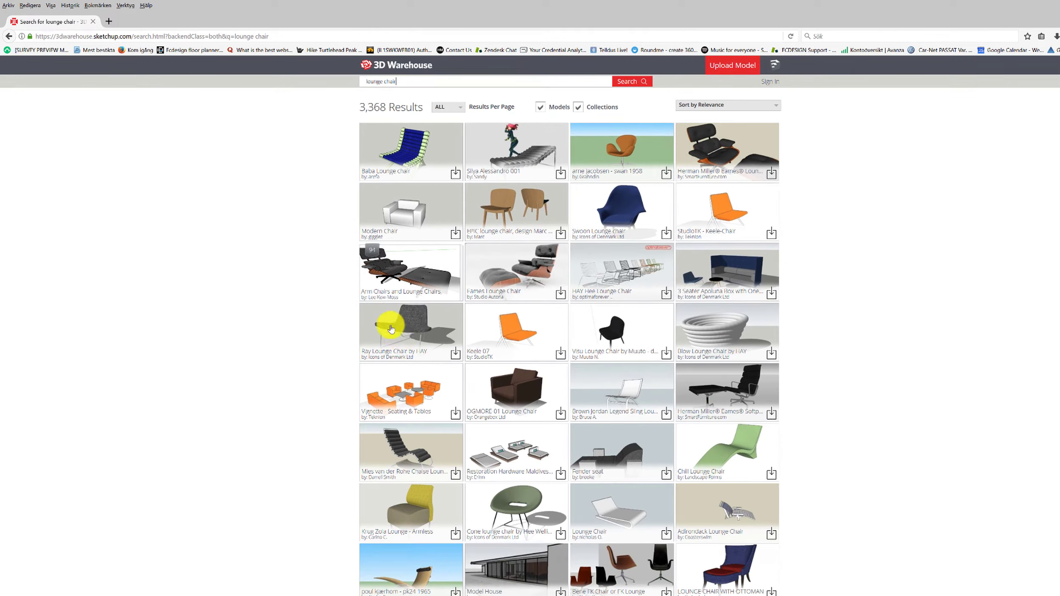
click(454, 358)
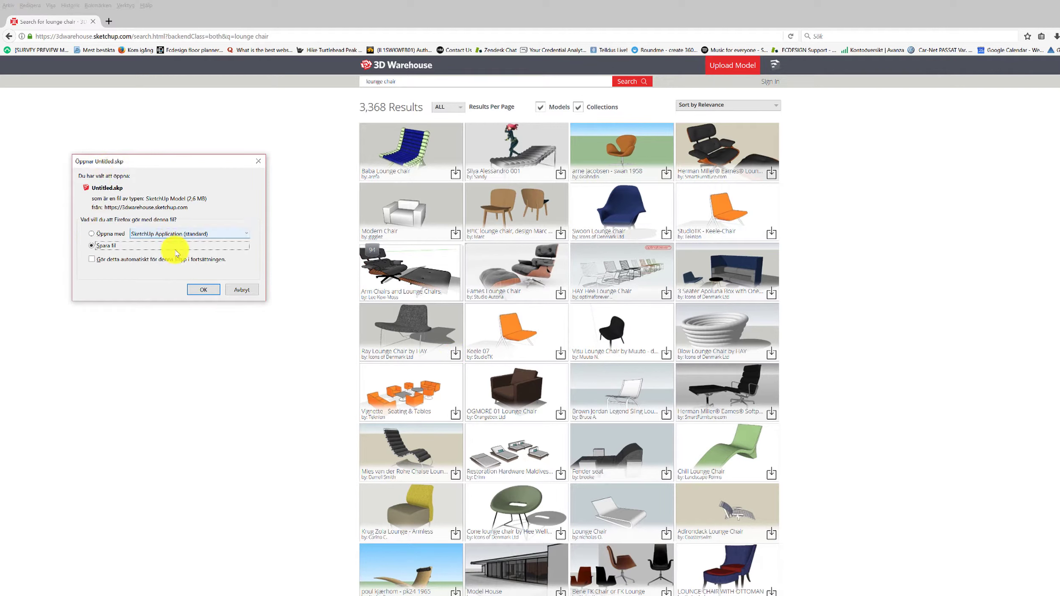
click(203, 290)
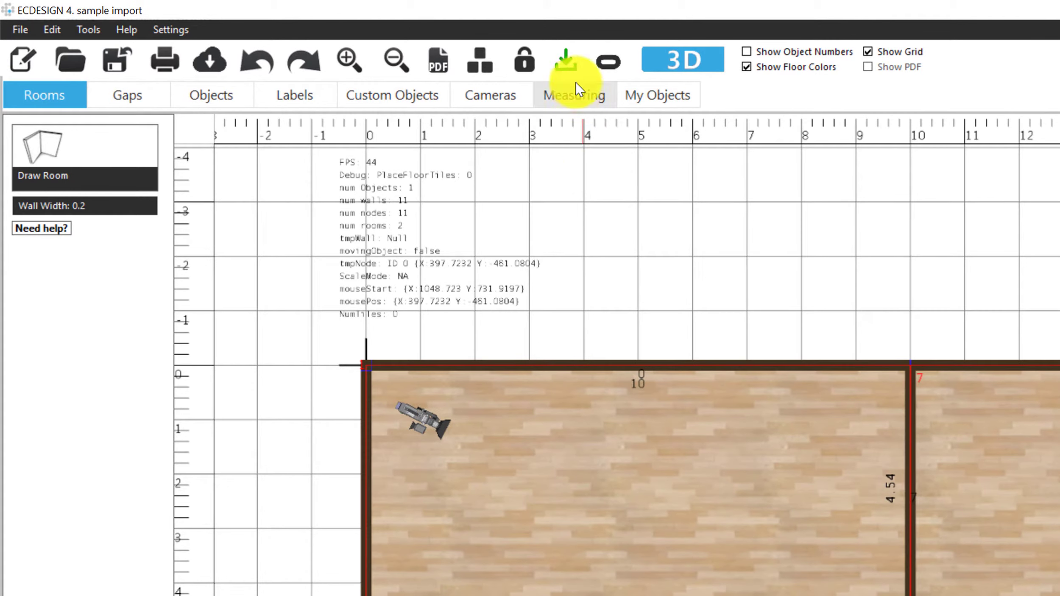
Start a new model import from MyImports, reaching the SketchUp (*.skp) file chooser in Downloads.
click(568, 63)
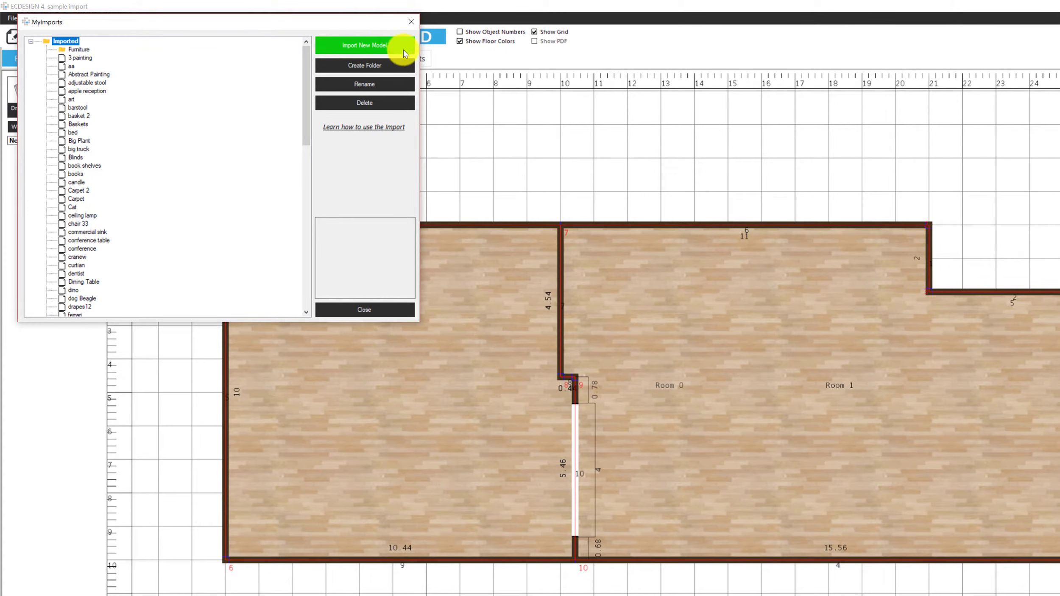
click(364, 44)
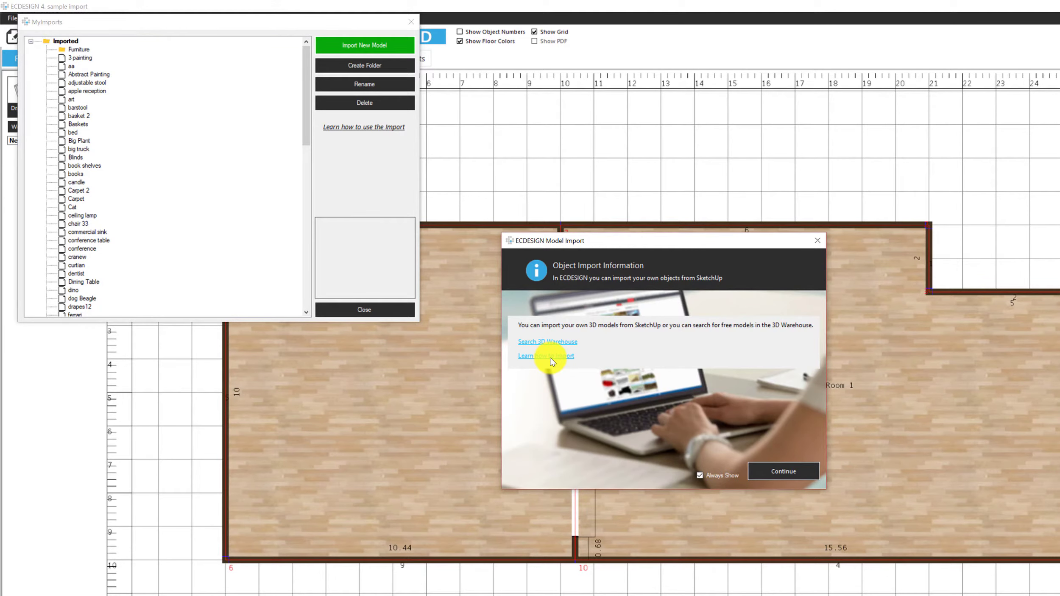
click(784, 470)
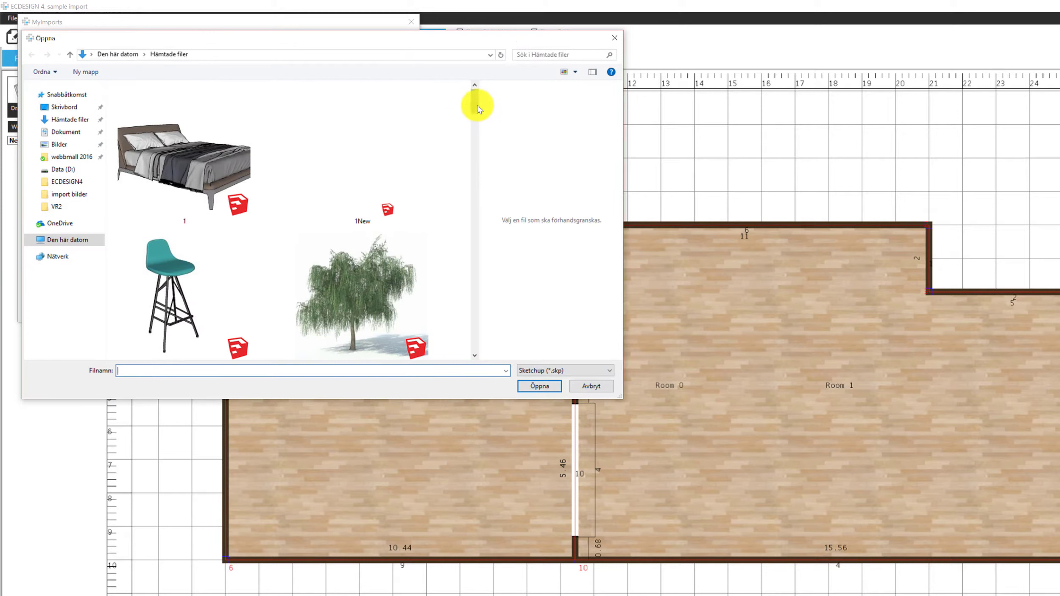
Import Untitled.skp from the bottom of the Downloads folder into ECDESIGN.
scroll(475, 113, down, 2)
drag(475, 112, 470, 338)
click(379, 310)
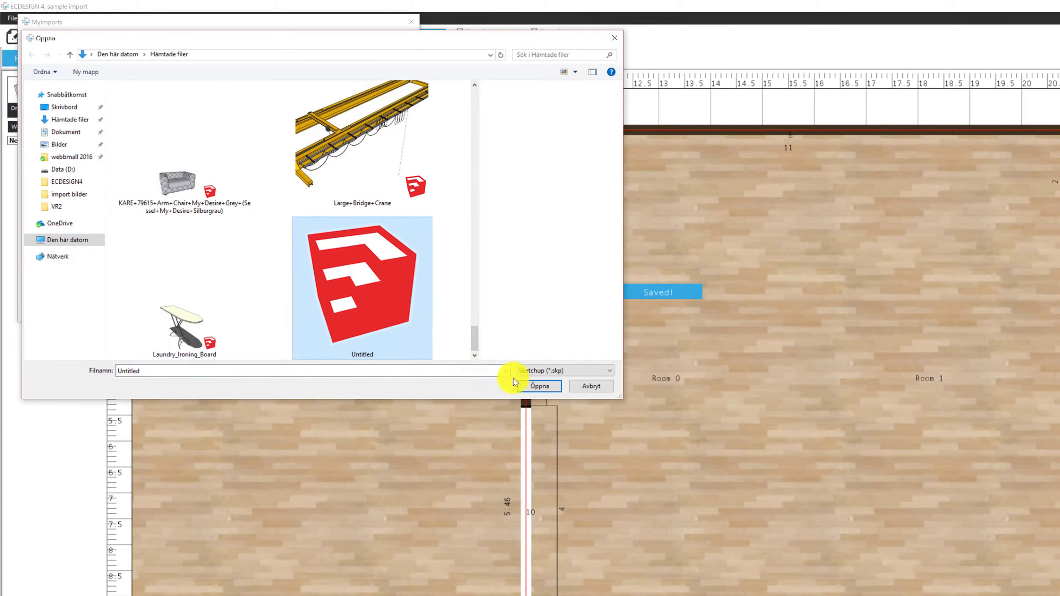
click(539, 386)
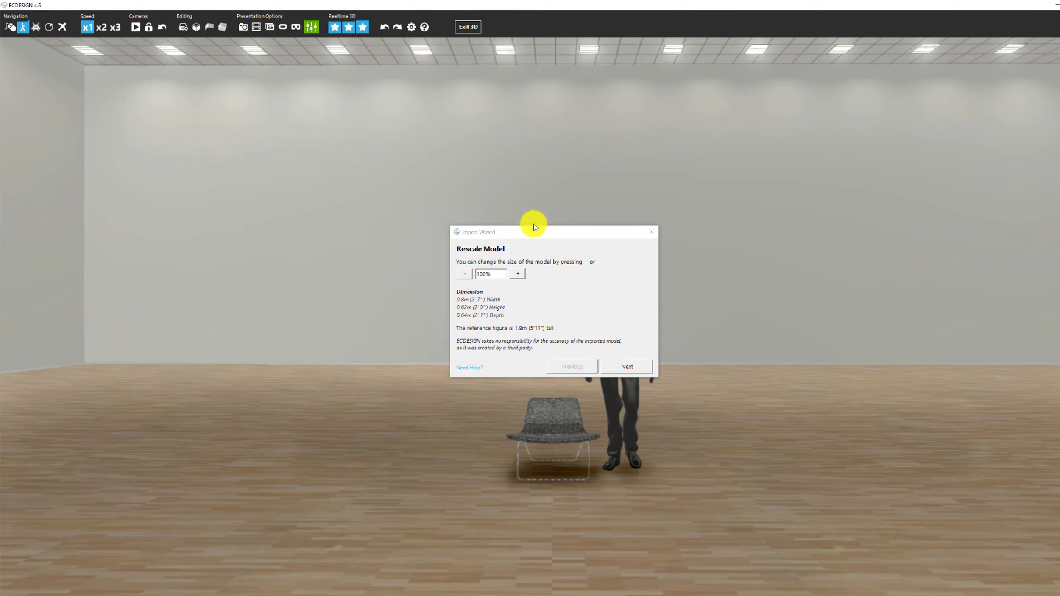
Try the chair at 120% and 110%, settle back on 100%, and advance to Material Types.
drag(532, 229, 356, 234)
drag(603, 367, 552, 383)
key(w)
key(d)
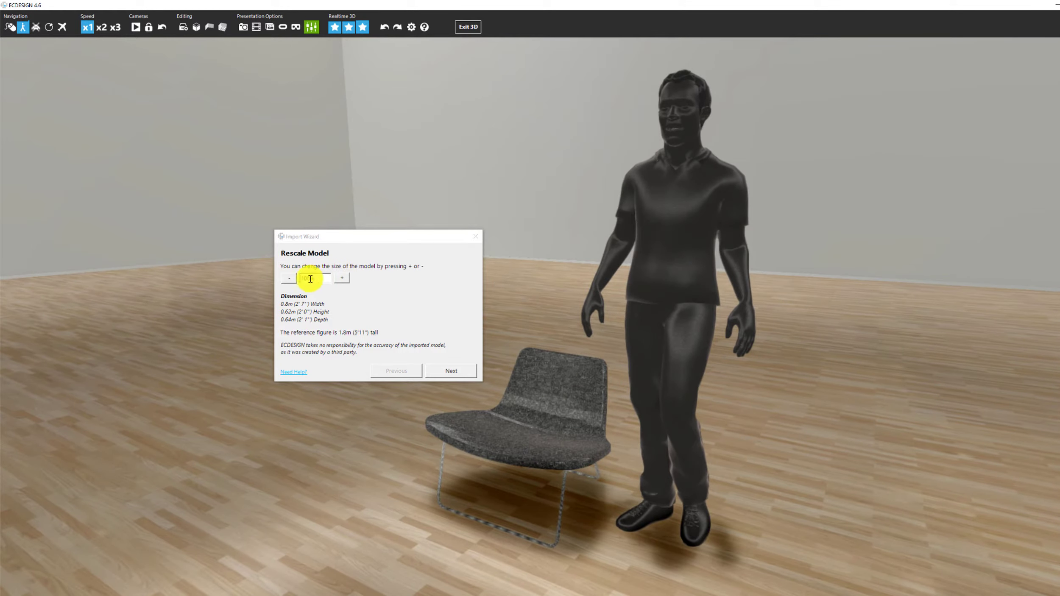
click(345, 280)
click(344, 279)
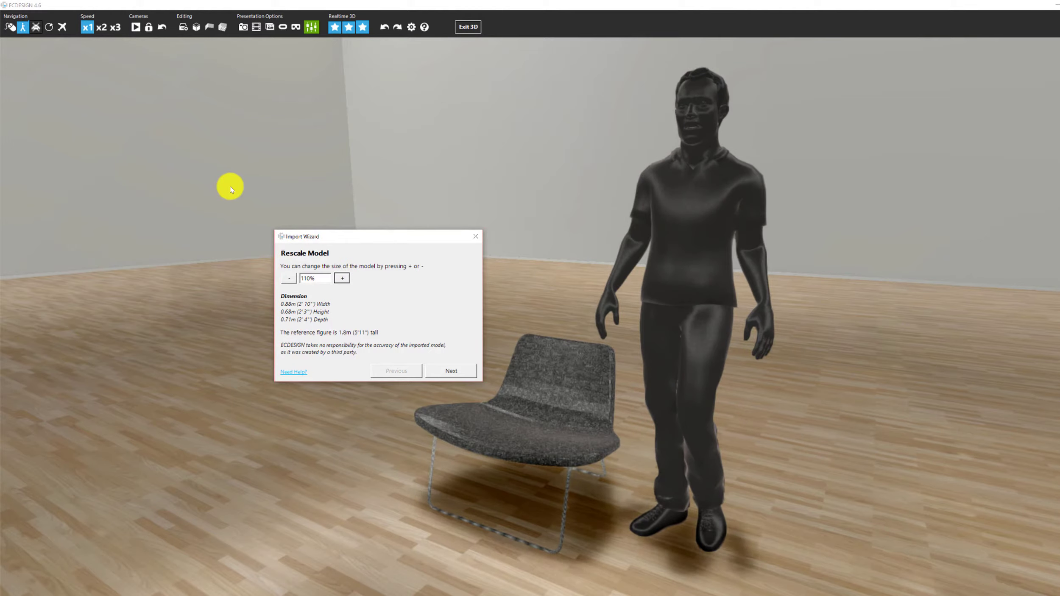
click(288, 278)
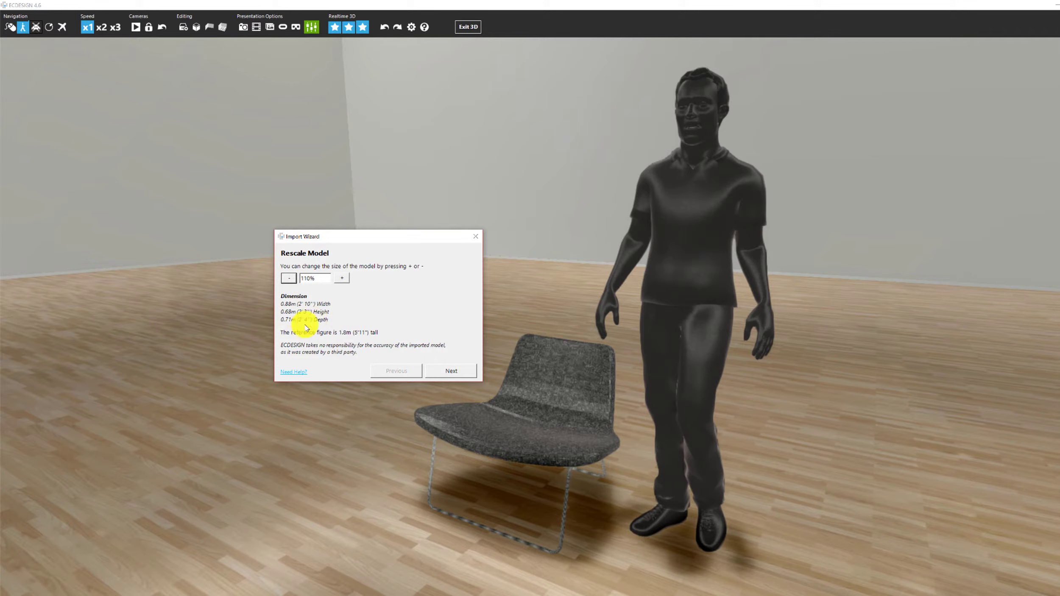
click(289, 278)
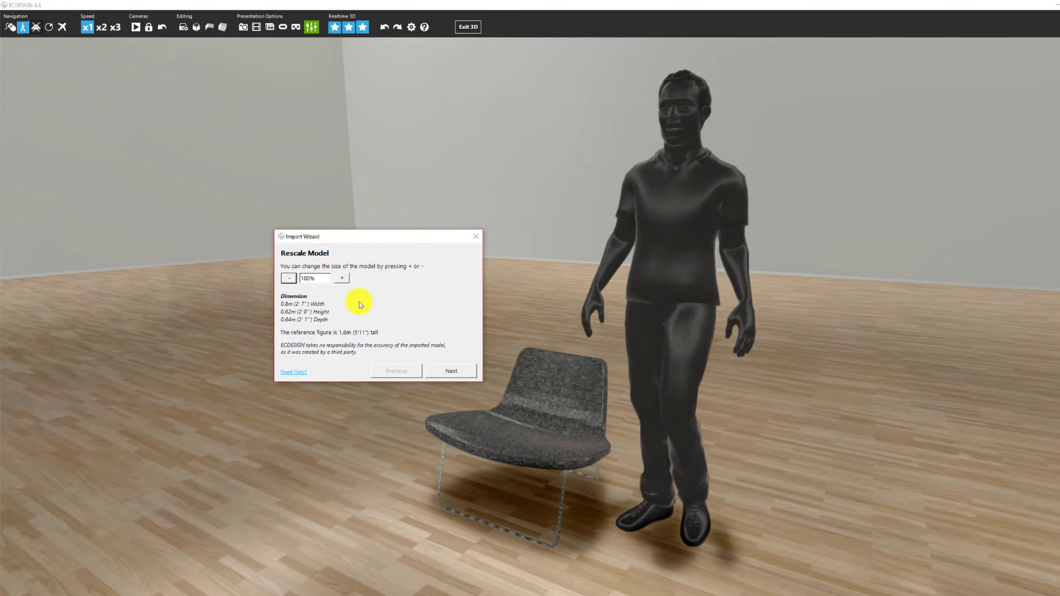
click(446, 372)
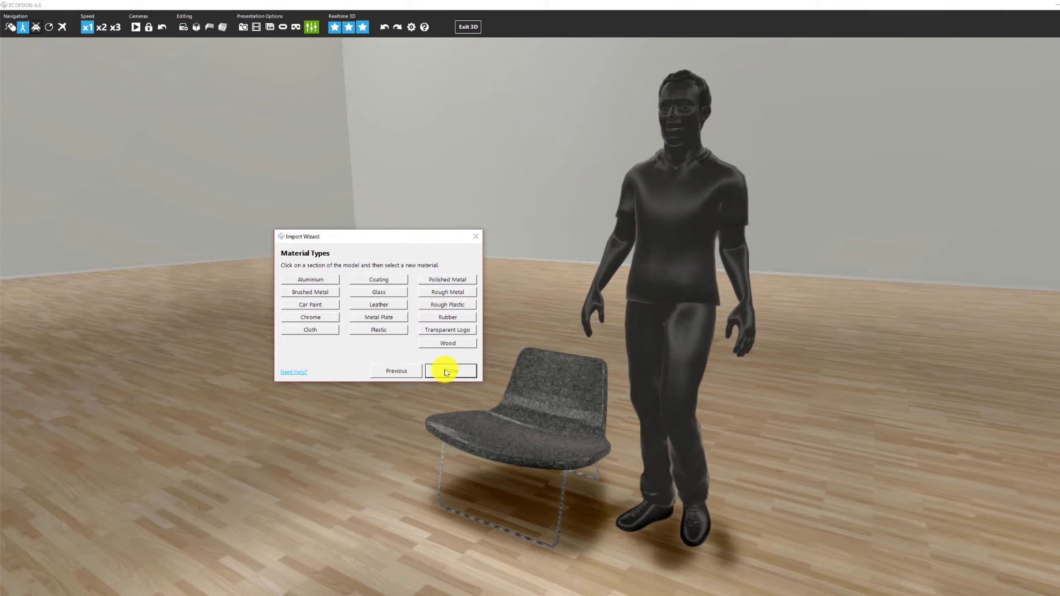
Give the chair's metal leg frame a Chrome material.
drag(544, 416, 686, 419)
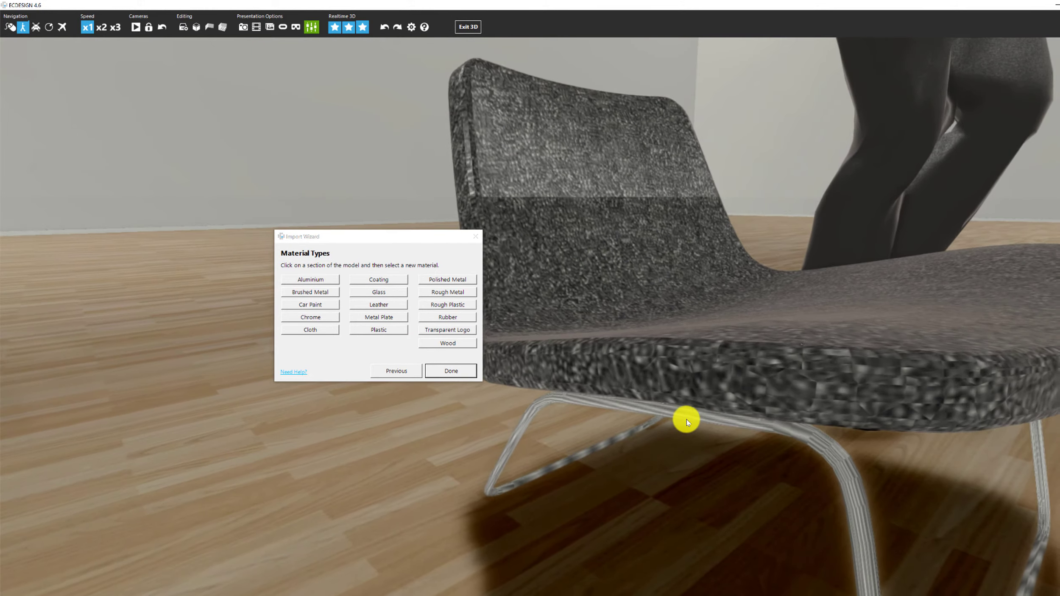
scroll(686, 418, down, 3)
middle_drag(686, 419, 679, 419)
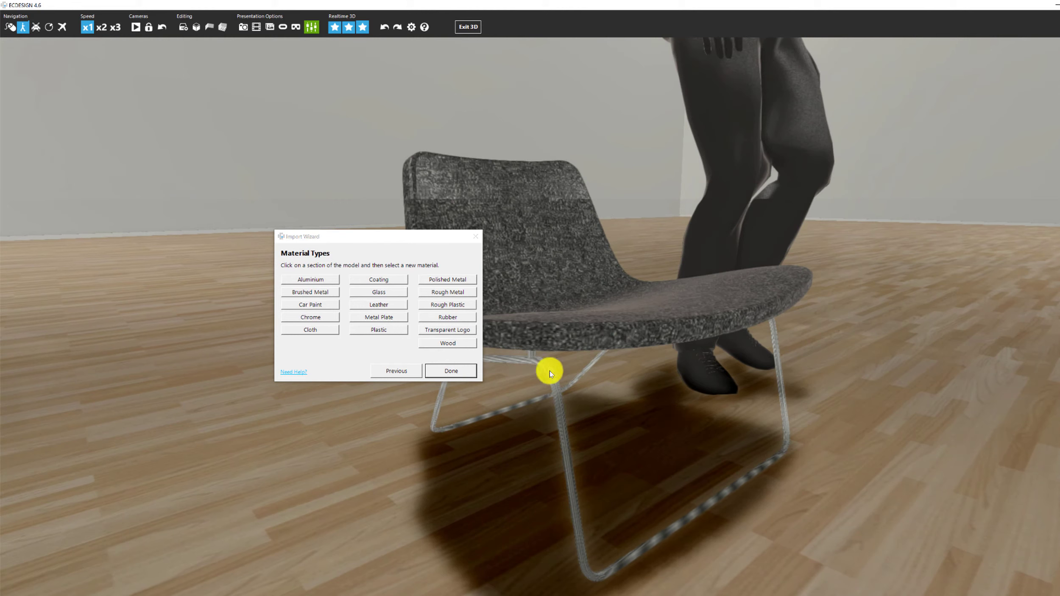
click(568, 458)
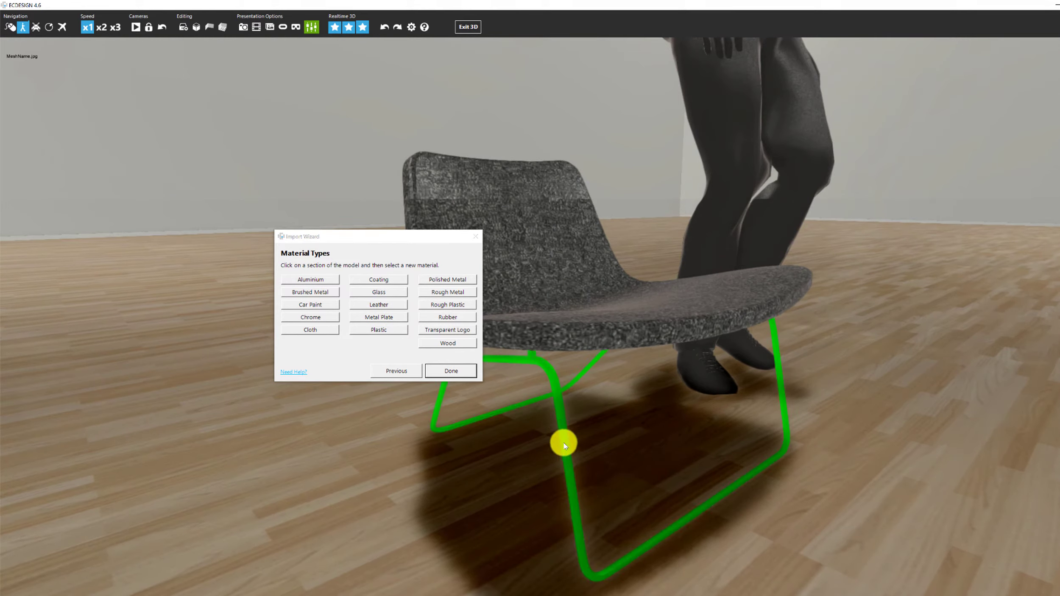
click(301, 317)
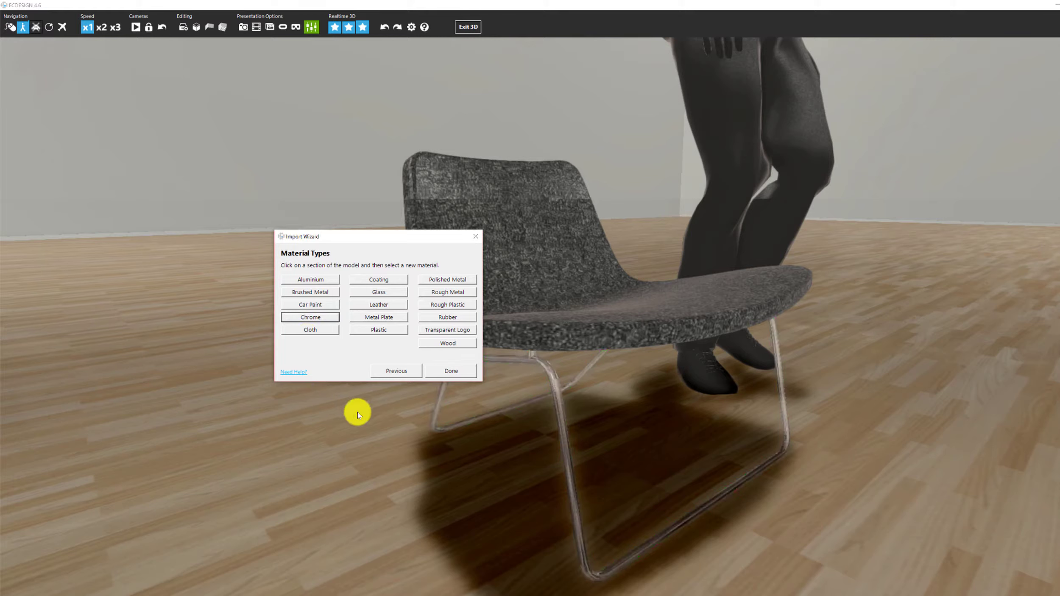
click(366, 166)
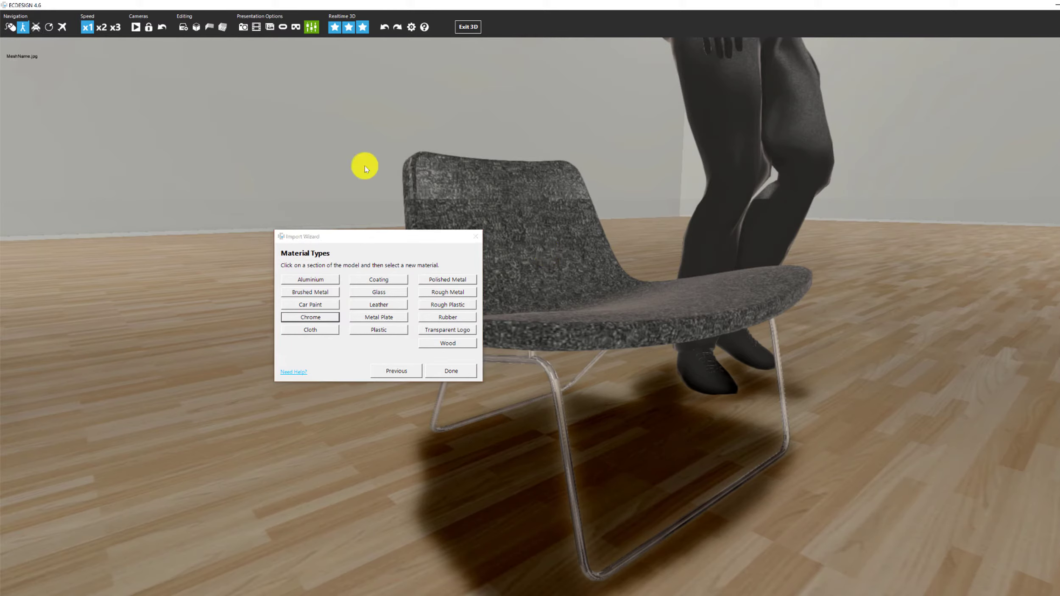
Give the seat a Cloth material, then finish and confirm the import with Ja.
right_drag(546, 244, 548, 411)
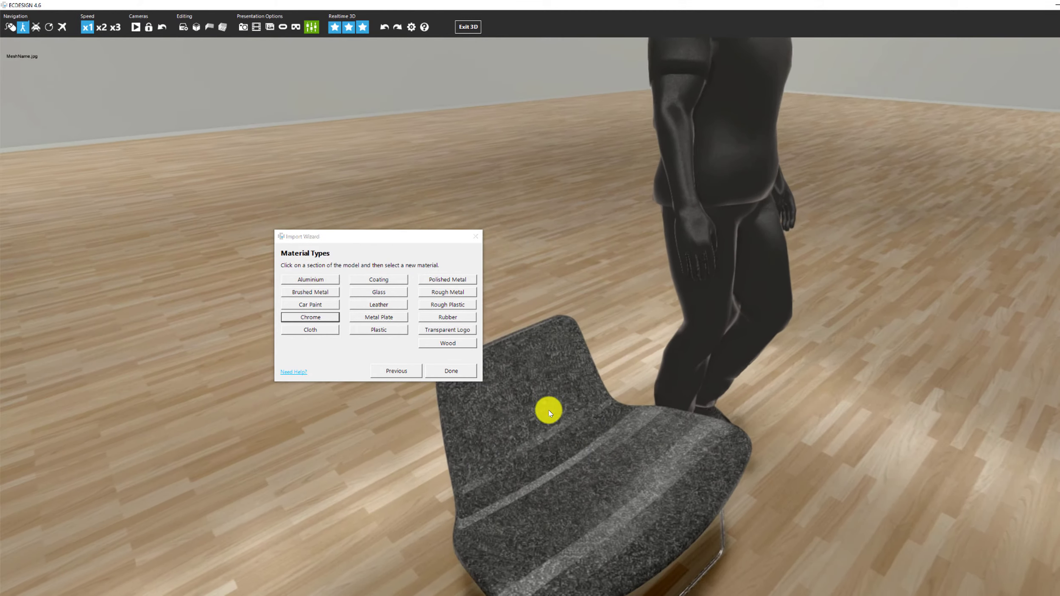
click(628, 507)
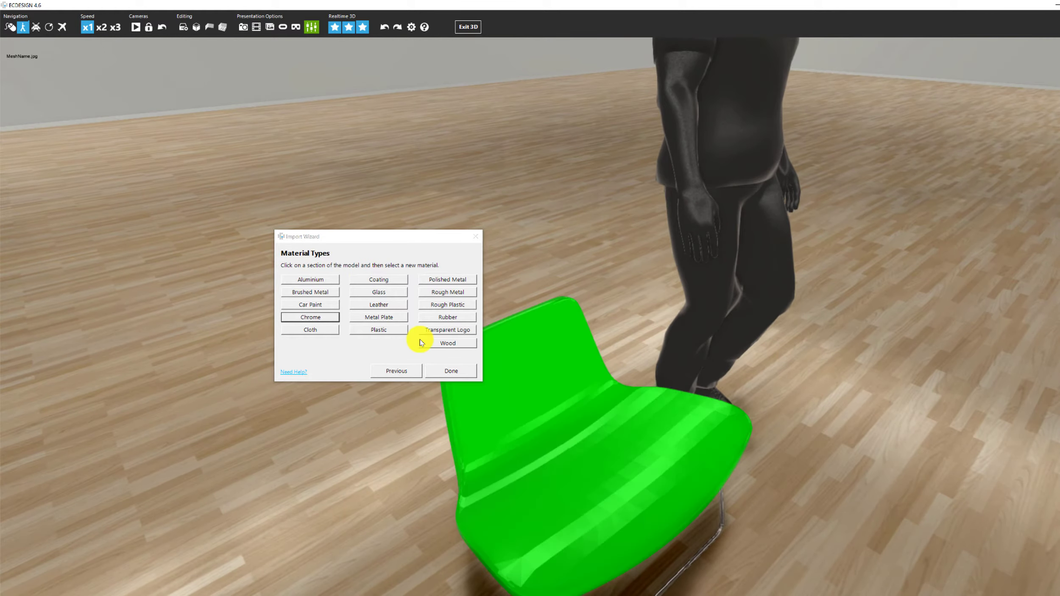
click(306, 330)
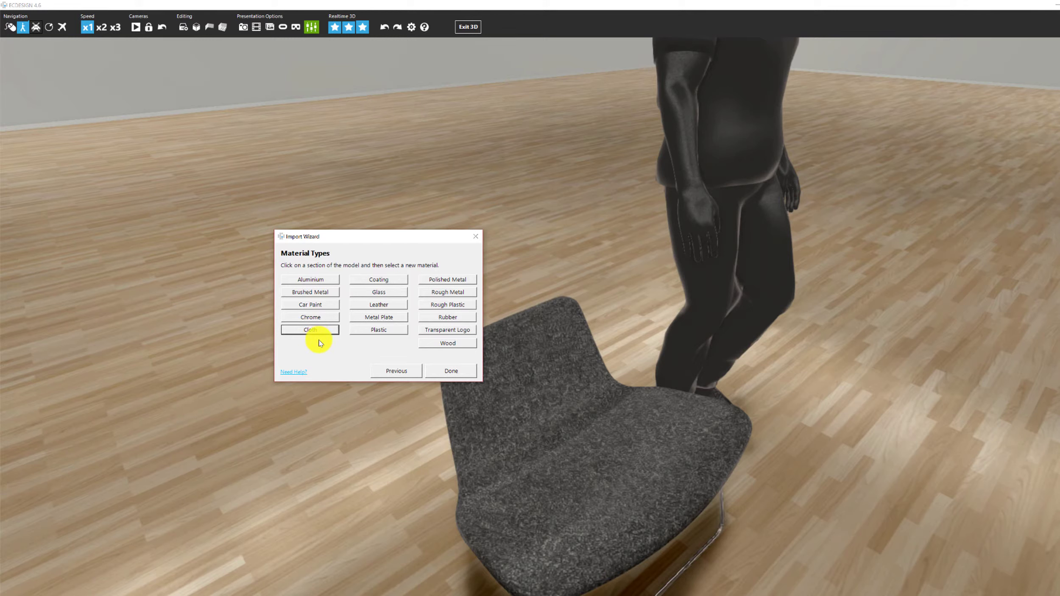
click(451, 372)
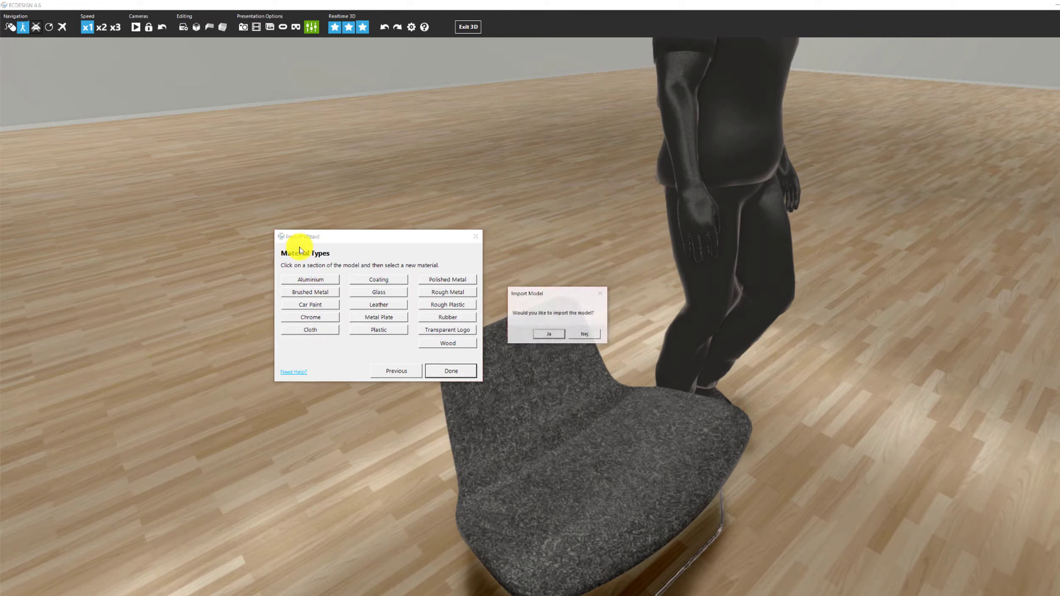
click(552, 335)
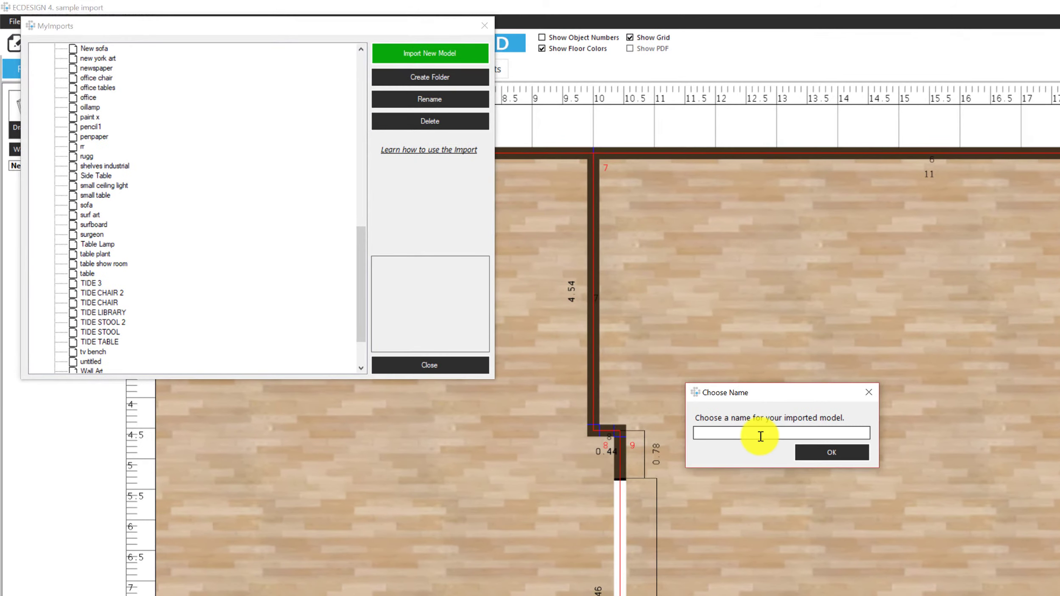
Name the imported chair 'Lounge chair 5' and find it at the top of MyImports.
click(760, 436)
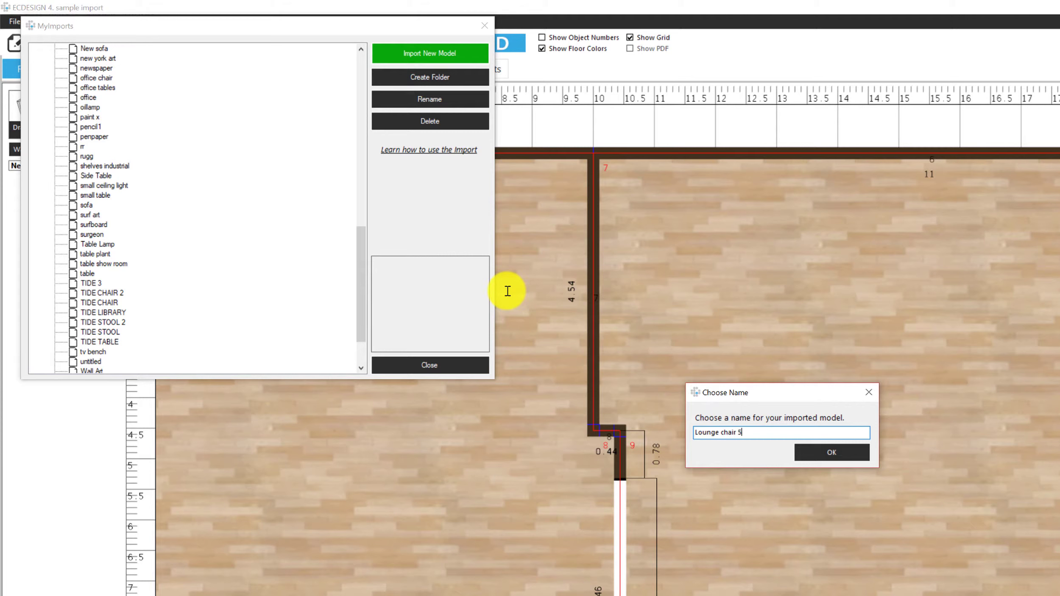
click(831, 453)
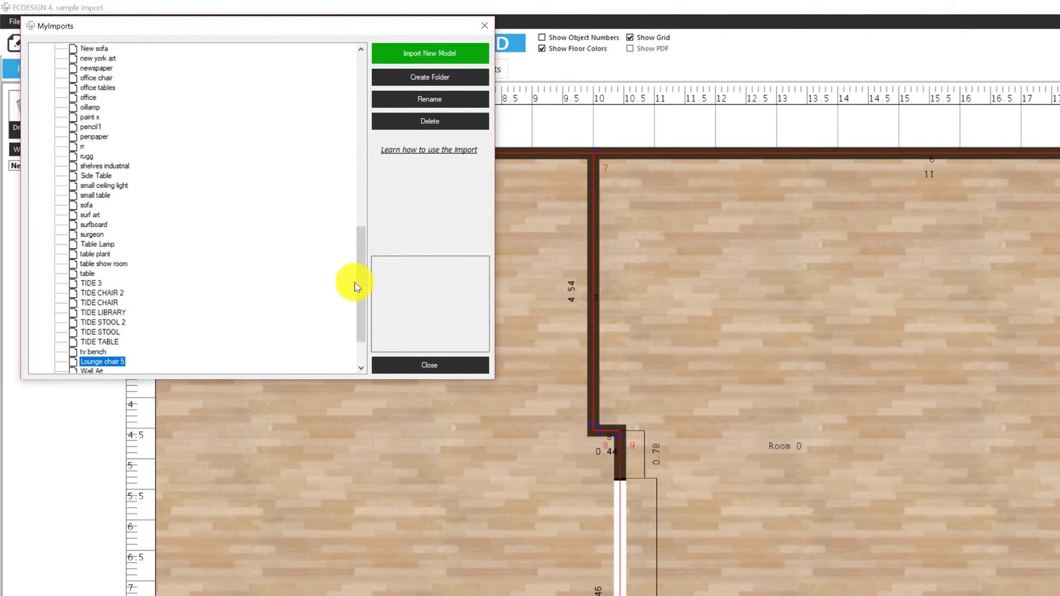
drag(360, 287, 345, 92)
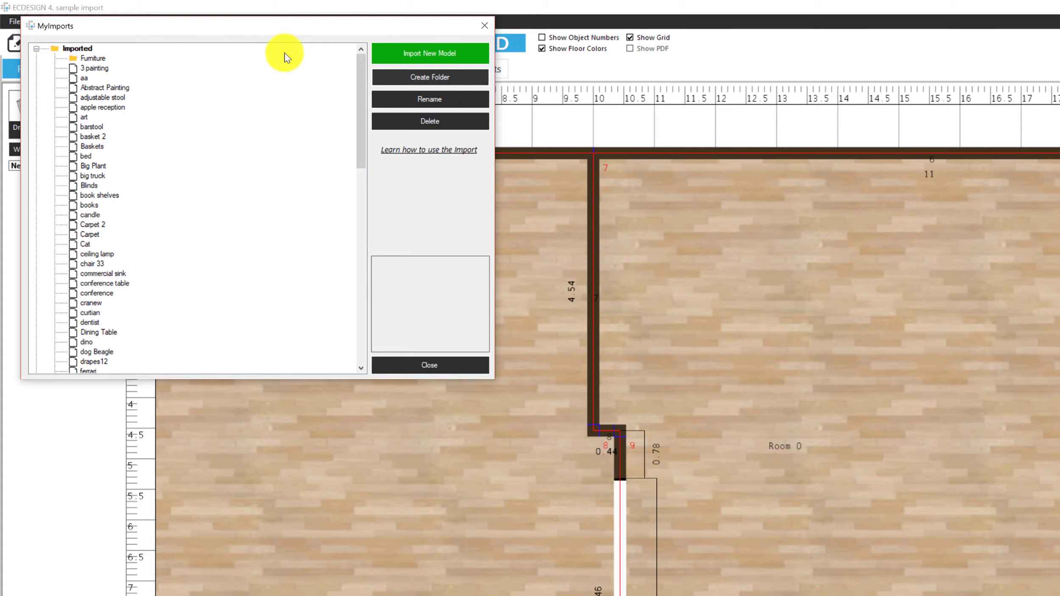
Rename NewFolder at the bottom of MyImports to 'Lounge Furniture'.
drag(357, 117, 351, 345)
click(81, 364)
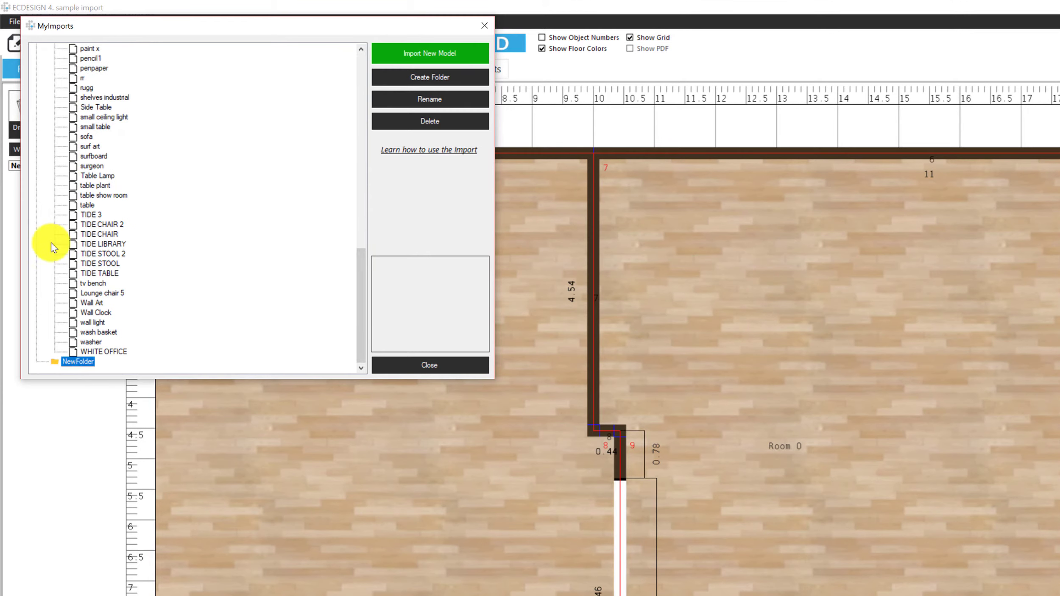
click(429, 106)
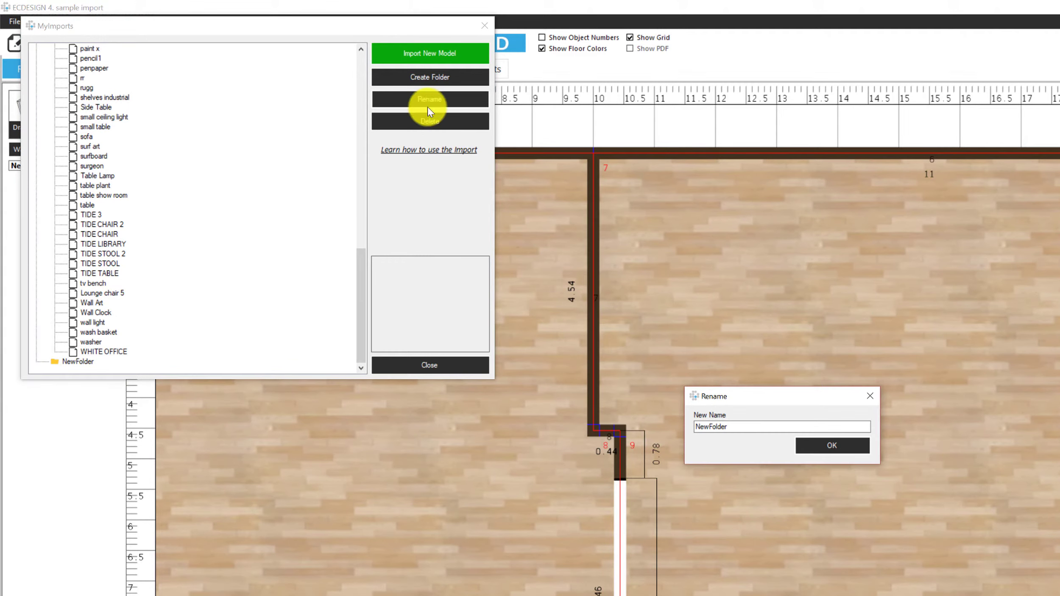
drag(746, 427, 666, 426)
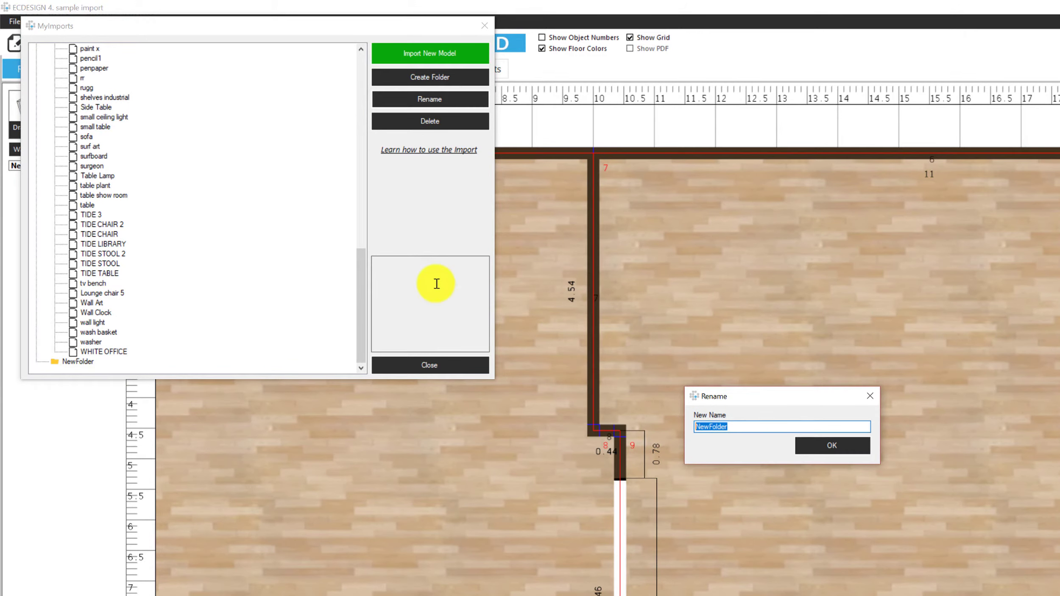
text(Lounge Furniture)
click(823, 444)
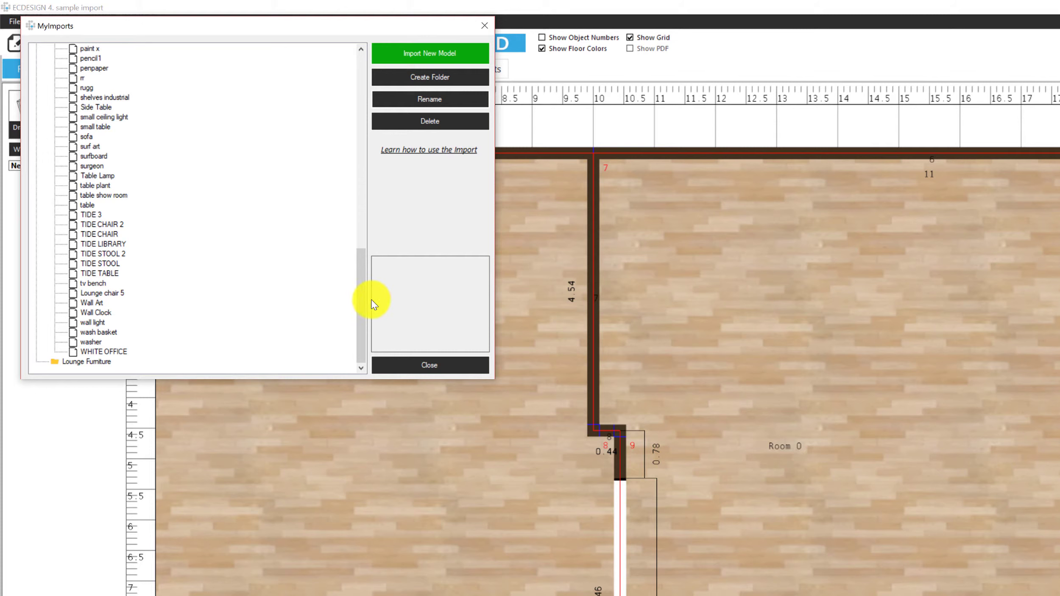
drag(363, 326, 168, 340)
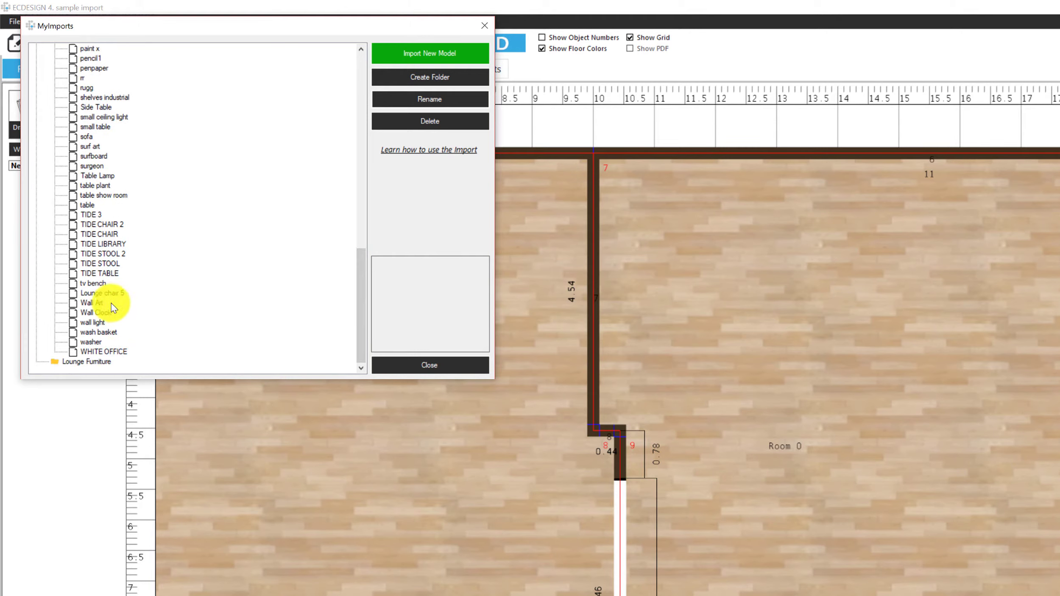